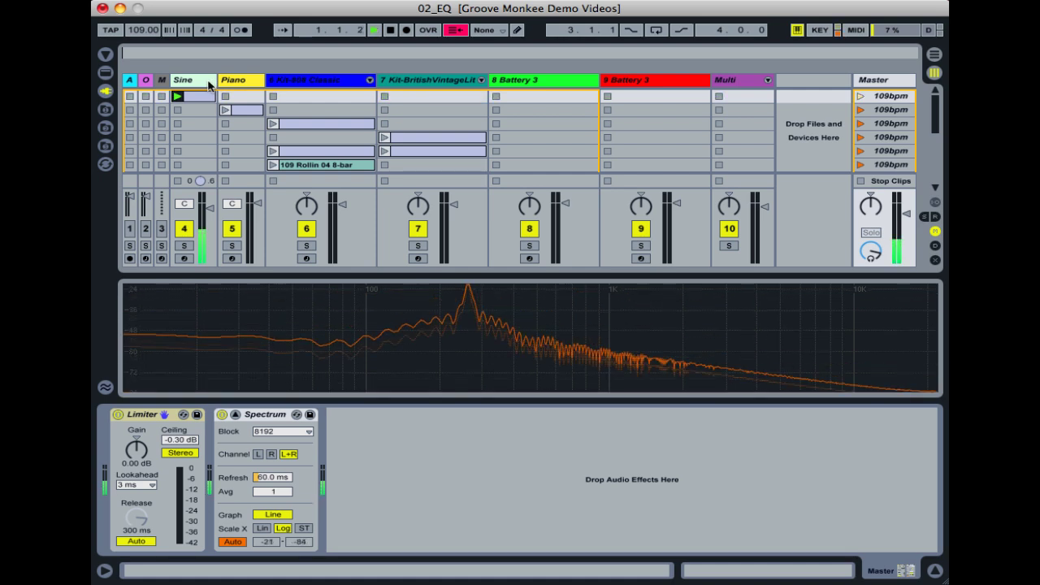
# - Examine the sine clip's spectrum, stop it, and launch the second scene to view the piano clip's spectrum
pyautogui.moveTo(424, 344)
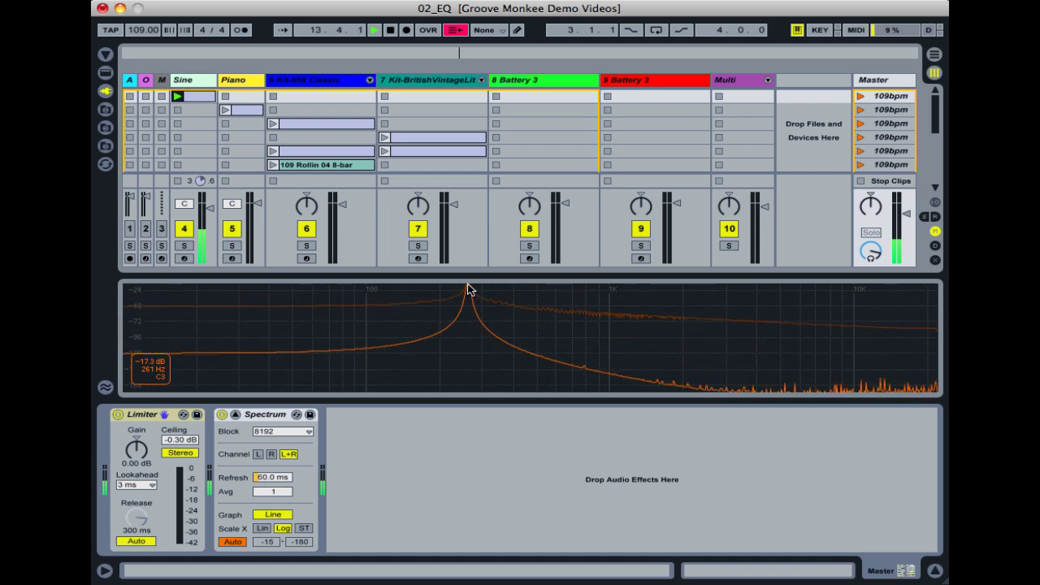
pyautogui.press('space')
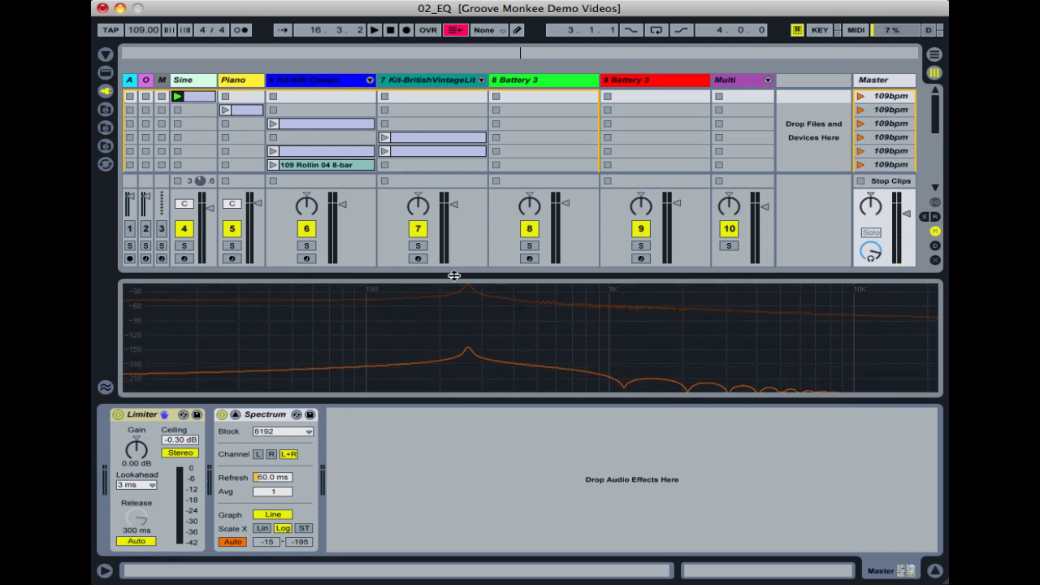
pyautogui.press('Down')
pyautogui.press('Return')
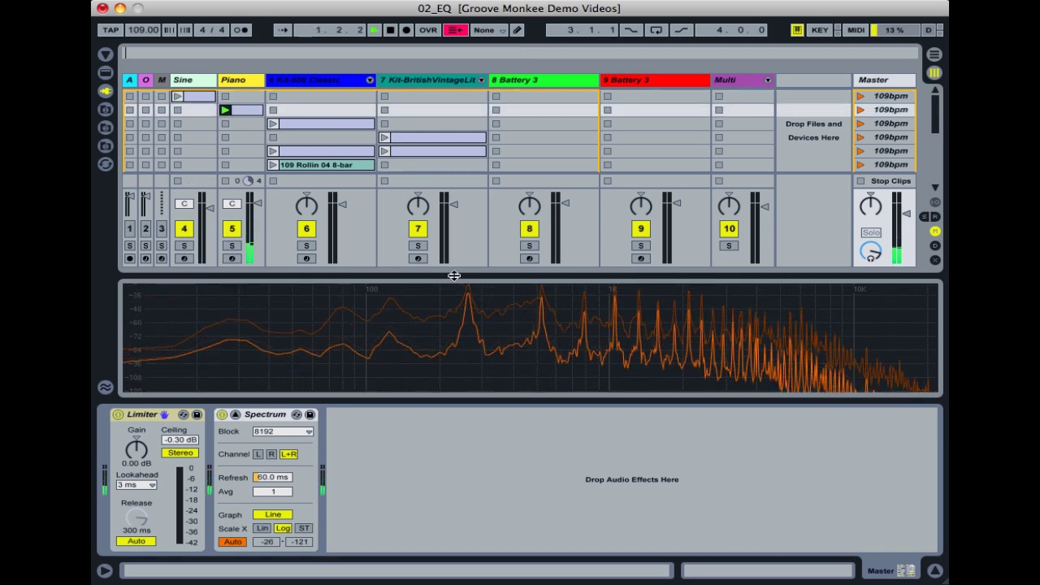
pyautogui.moveTo(471, 315)
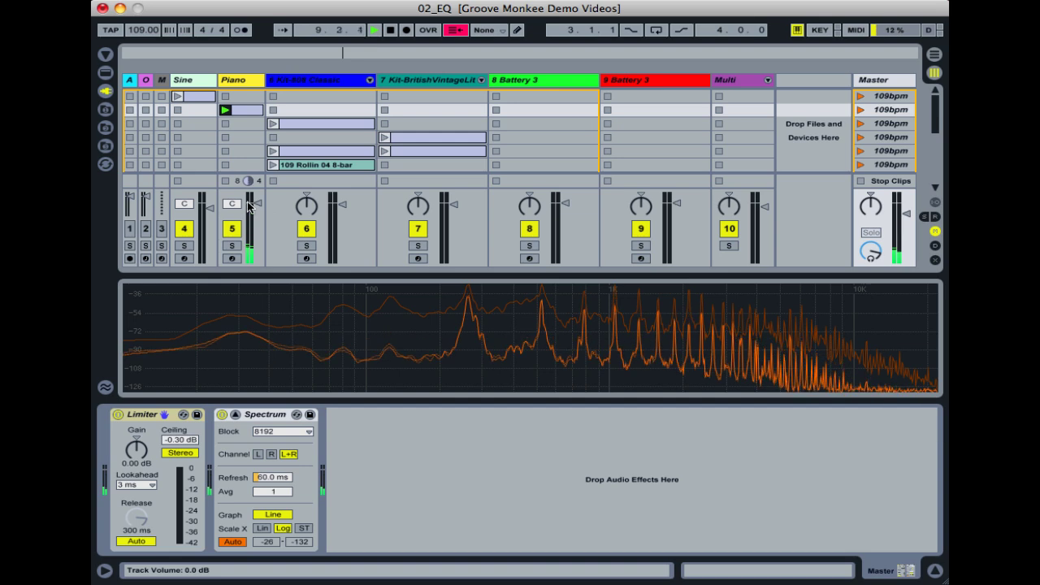
# - Lower the Piano track's volume while its clip plays, check the reduced level on the spectrum, and stop playback
pyautogui.moveTo(255, 204); pyautogui.dragTo(254, 225)
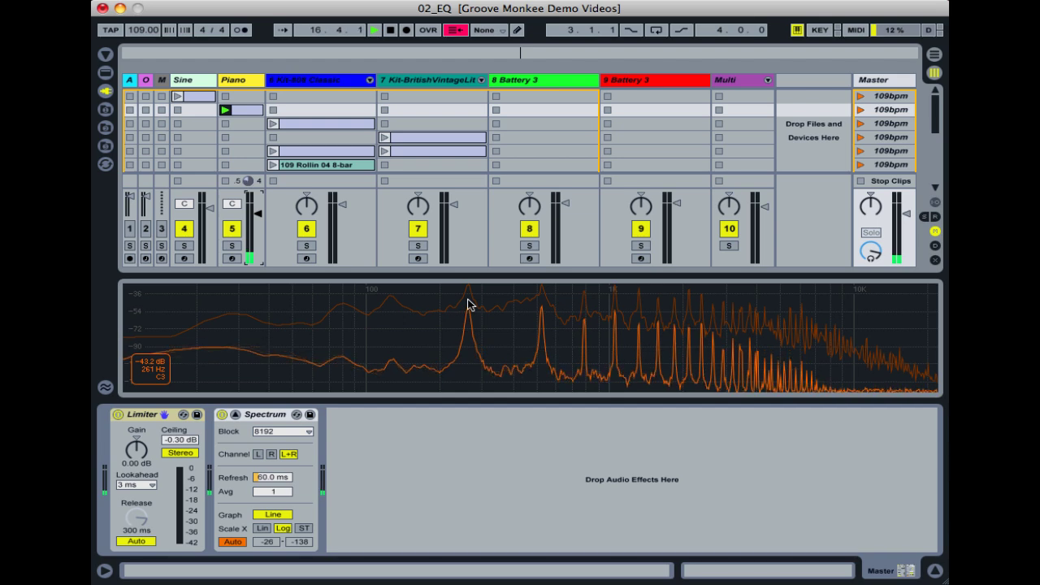
pyautogui.press('space')
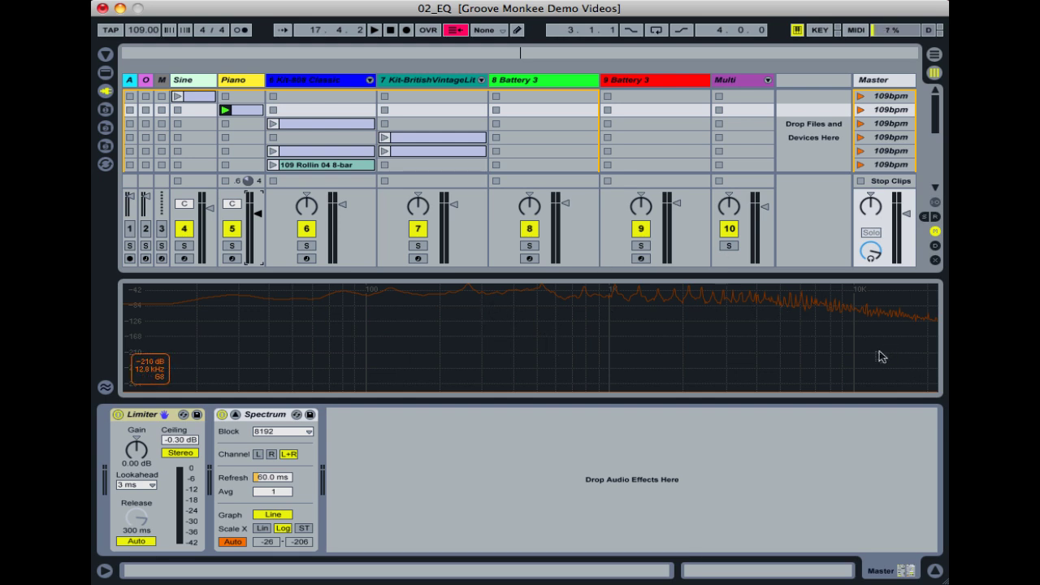
# - Show the Sine track's devices, play the first scene to examine the tone's spectrum, and stop playback
pyautogui.click(186, 80)
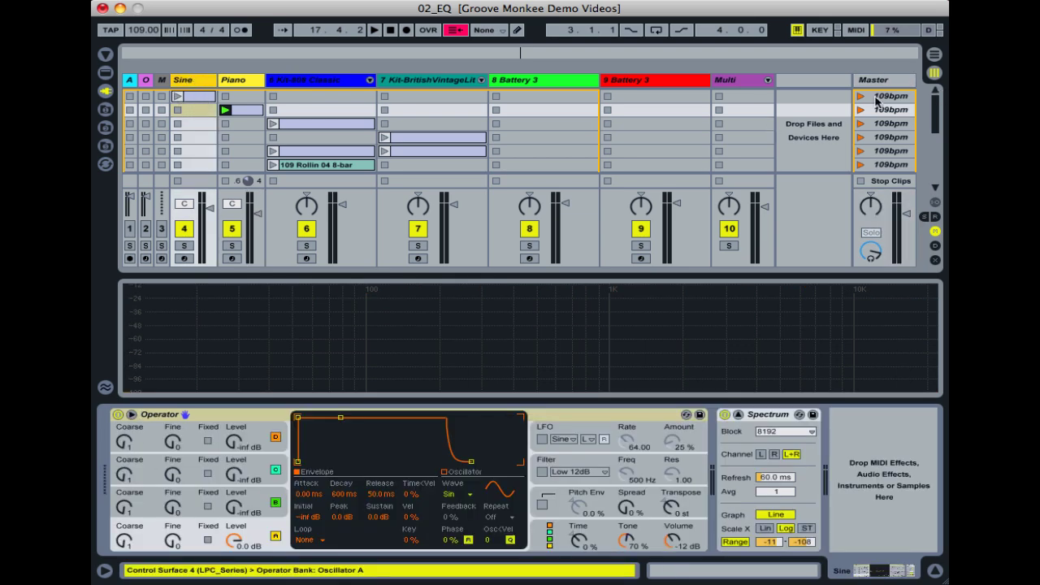
pyautogui.click(876, 97)
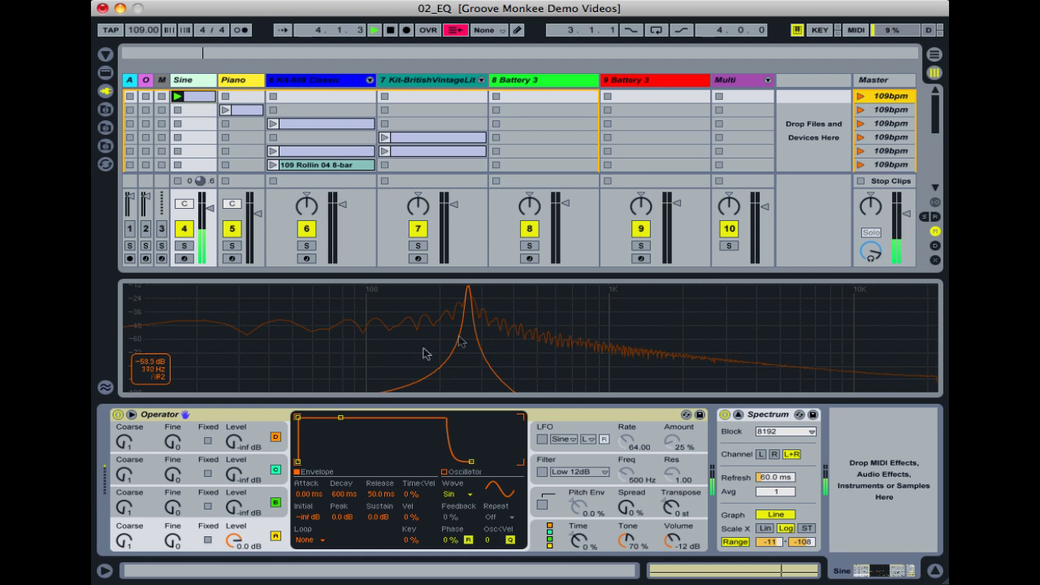
pyautogui.press('space')
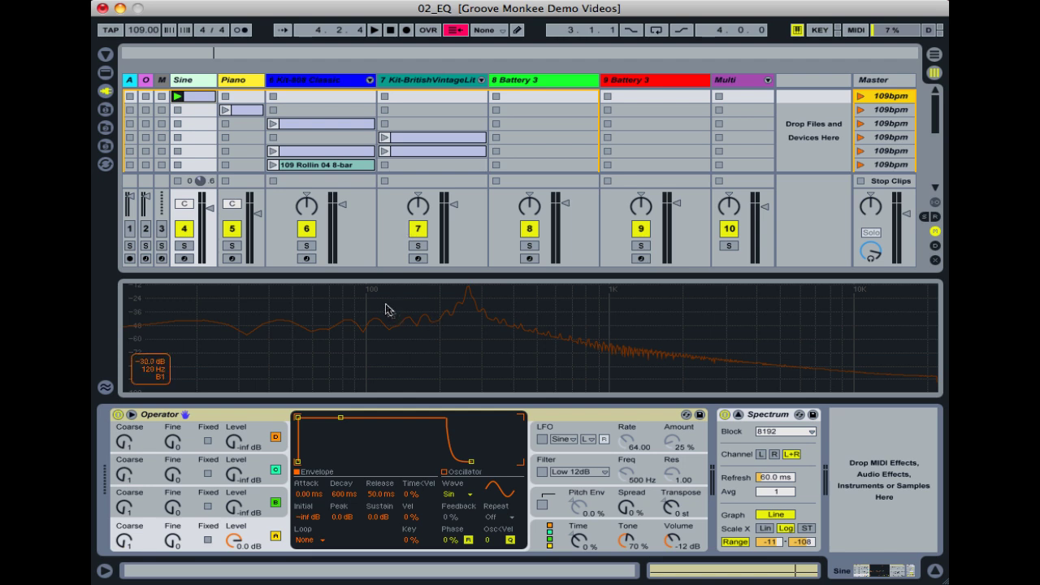
# - Insert an EQ Eight on the Piano track between the Keys-Acoustic Piano instrument and the Spectrum, and hide the device browser
pyautogui.click(252, 80)
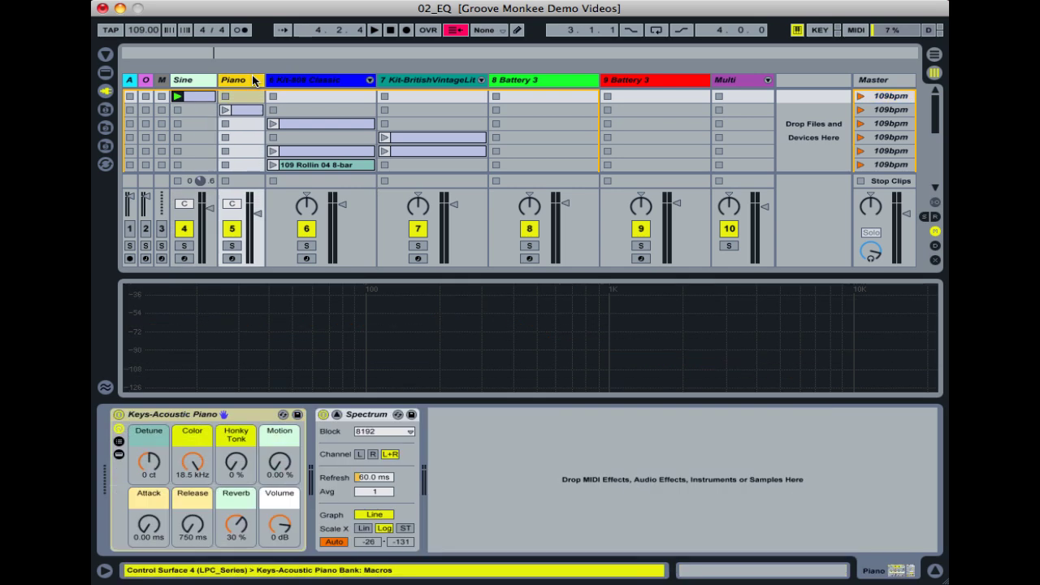
pyautogui.click(105, 72)
pyautogui.scroll(1, 162, 213)
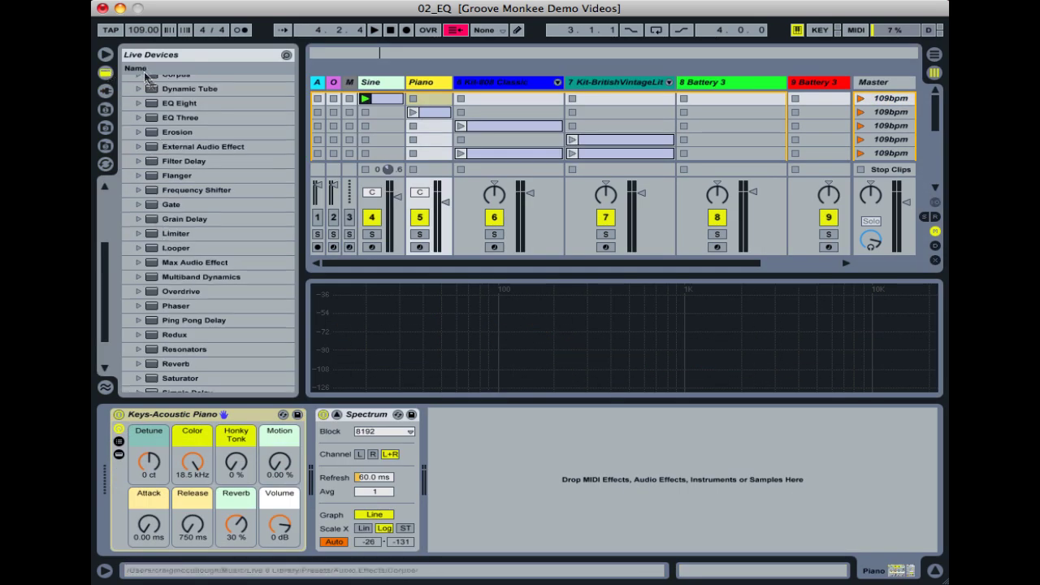
pyautogui.moveTo(190, 103); pyautogui.dragTo(297, 452)
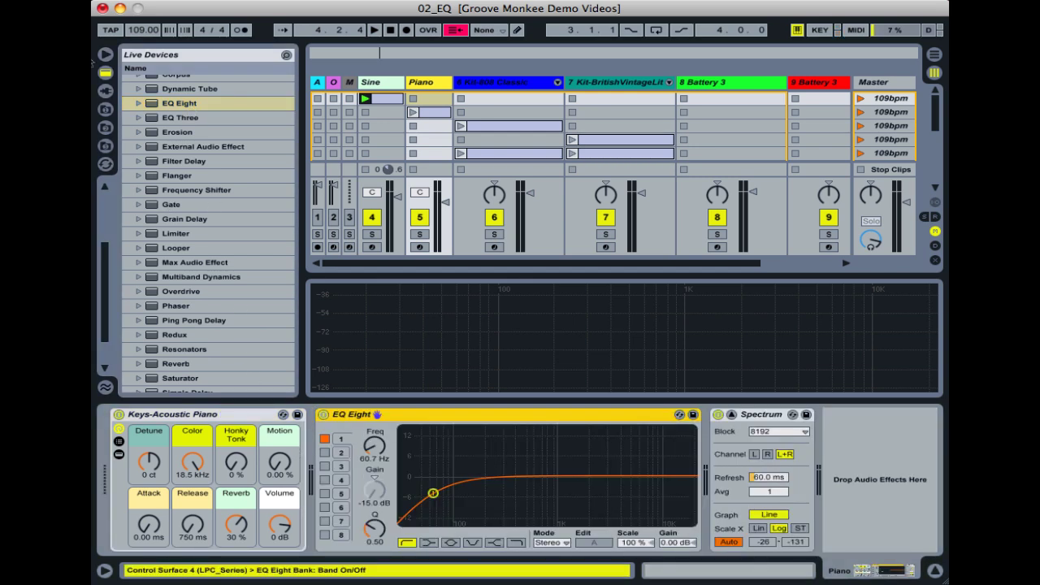
pyautogui.click(104, 55)
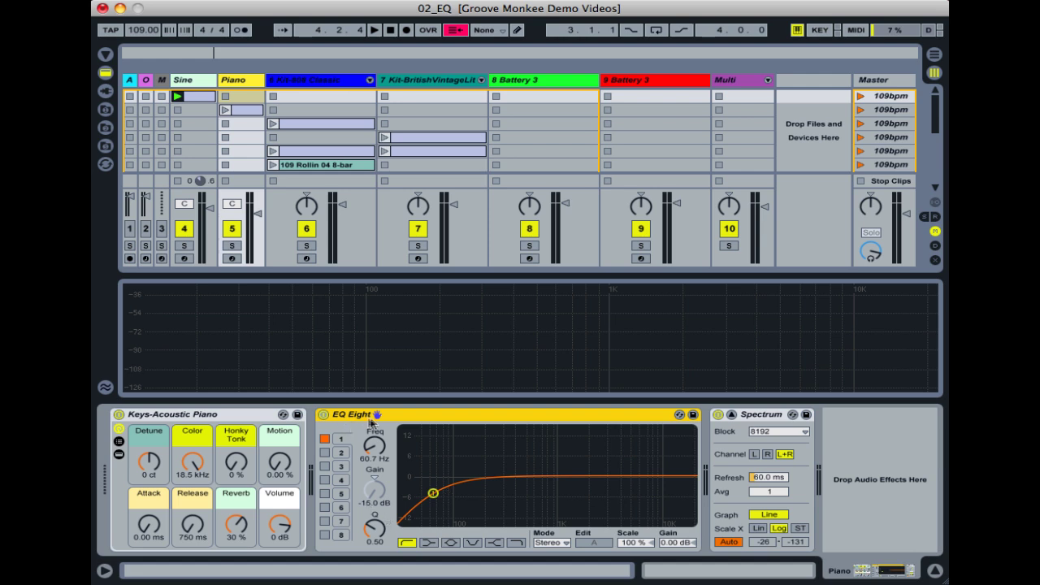
# - Try enabling additional EQ Eight bands beyond band 1, switch them off again, and select band 1
pyautogui.click(324, 452)
pyautogui.click(324, 466)
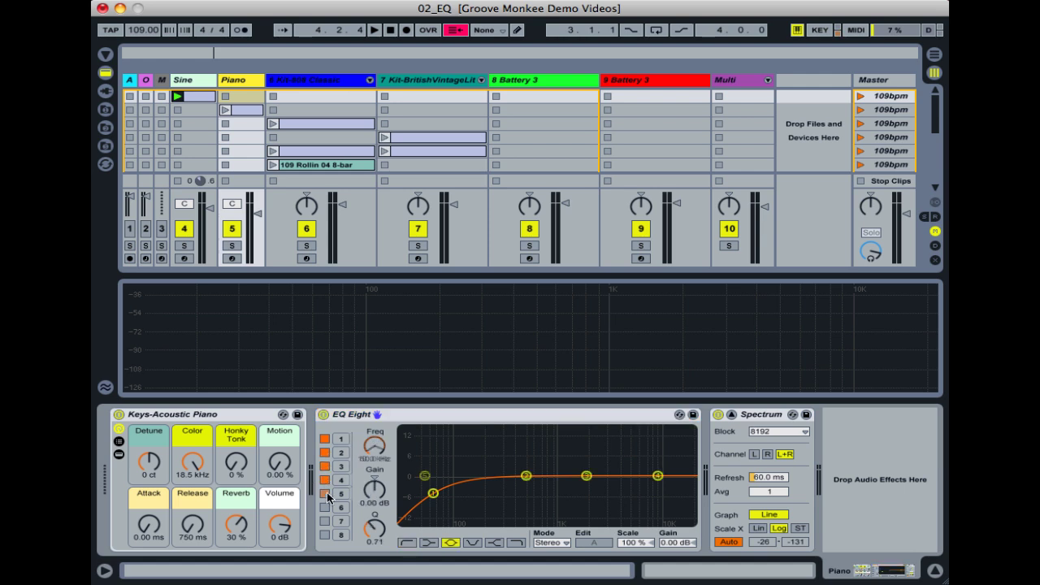
pyautogui.click(325, 480)
pyautogui.click(326, 480)
pyautogui.click(326, 466)
pyautogui.click(325, 452)
pyautogui.click(339, 443)
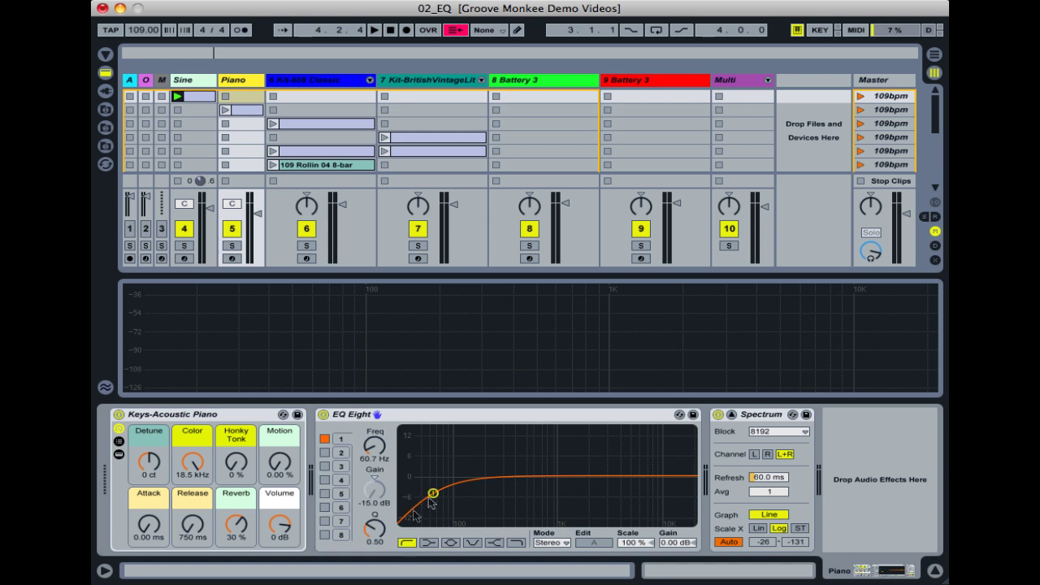
# - Make band 1 a bell filter, boost about 10.8 dB near 125 Hz, and change it to a cut of about 1.72 dB near 149 Hz
pyautogui.click(450, 542)
pyautogui.moveTo(433, 521); pyautogui.dragTo(461, 446)
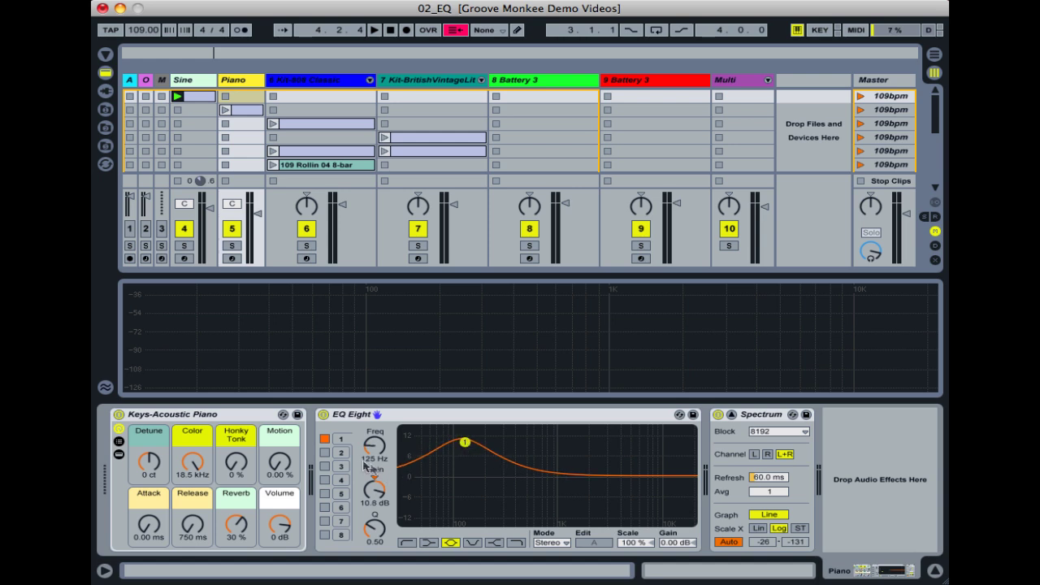
pyautogui.moveTo(461, 445); pyautogui.dragTo(472, 481)
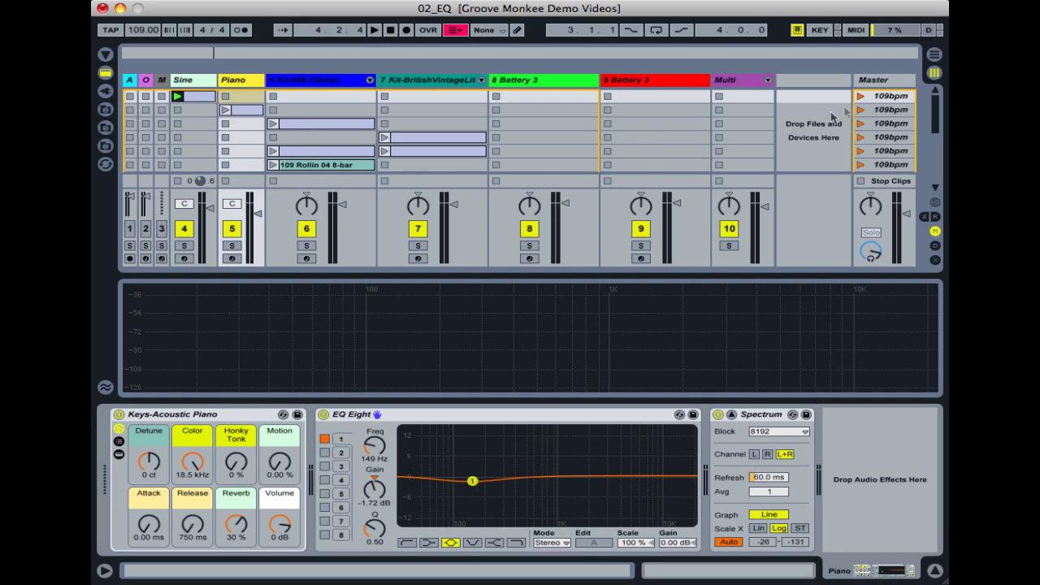
# - Play the piano scene with band 1 as a high-cut filter near 285 Hz, stop playback, and raise the cutoff to about 2.46 kHz
pyautogui.click(863, 112)
pyautogui.moveTo(472, 480); pyautogui.dragTo(507, 536)
pyautogui.click(518, 541)
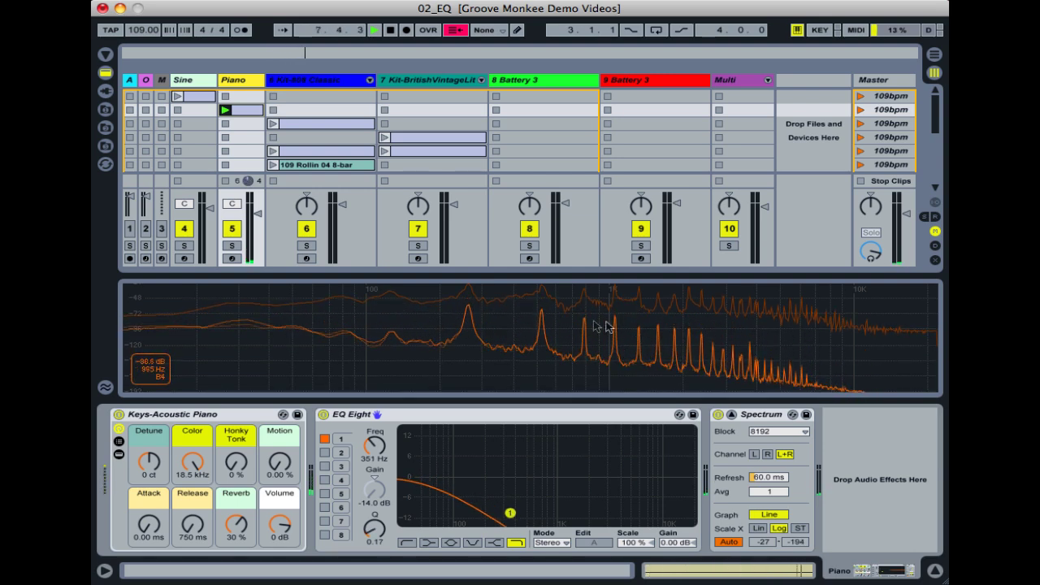
pyautogui.moveTo(509, 512); pyautogui.dragTo(500, 459)
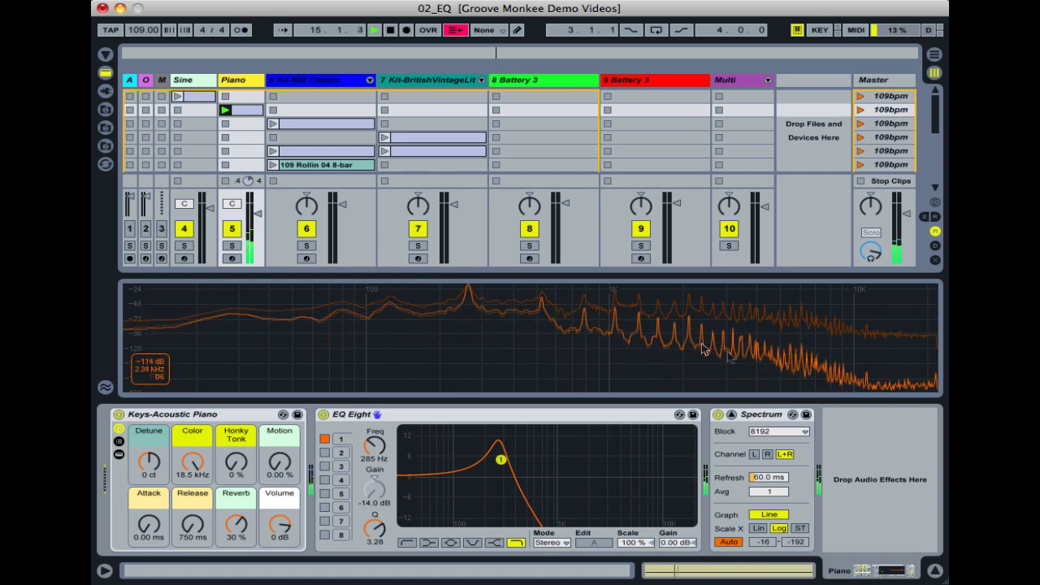
pyautogui.press('space')
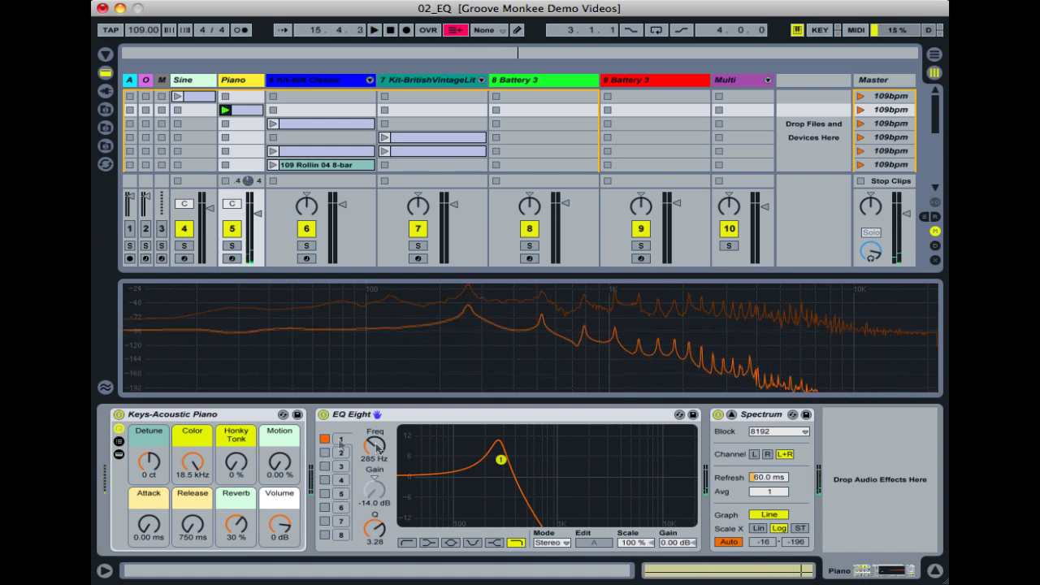
pyautogui.moveTo(501, 459); pyautogui.dragTo(595, 485)
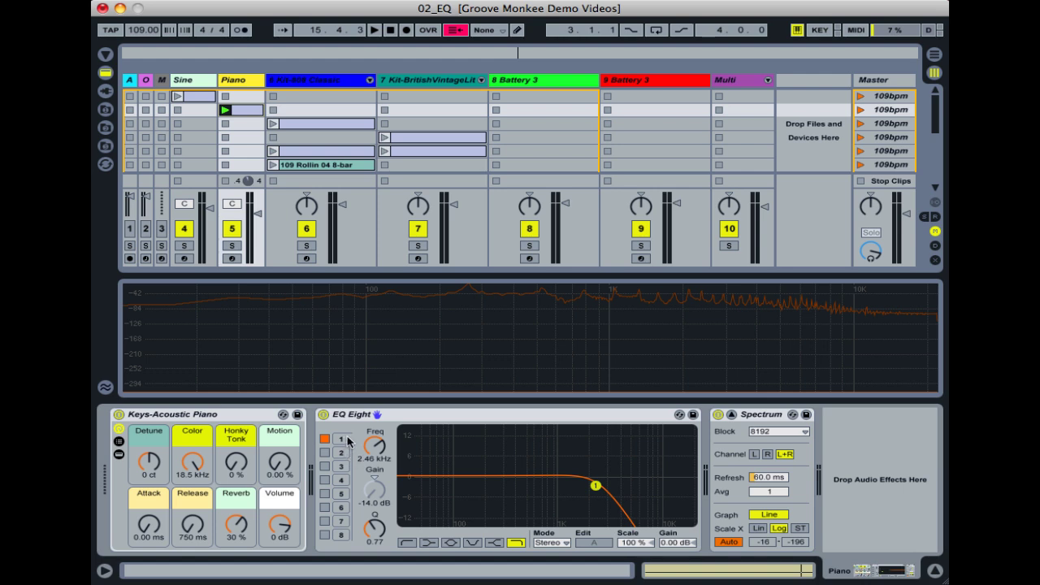
# - Switch band 1 to a low-cut filter and move it to about 409 Hz with a Q of about 2.43
pyautogui.click(407, 542)
pyautogui.click(516, 543)
pyautogui.click(407, 542)
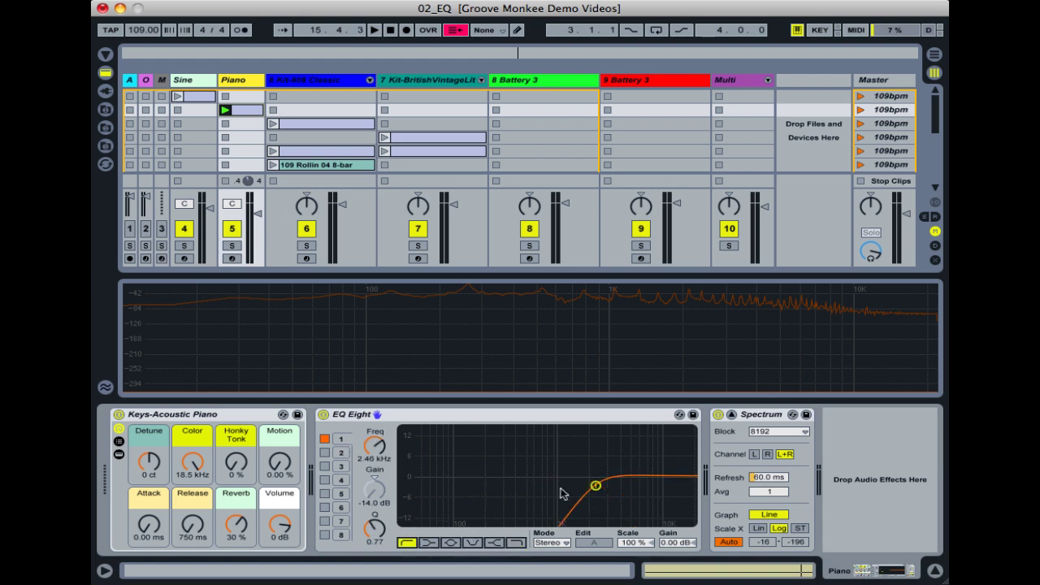
pyautogui.moveTo(595, 486); pyautogui.dragTo(517, 465)
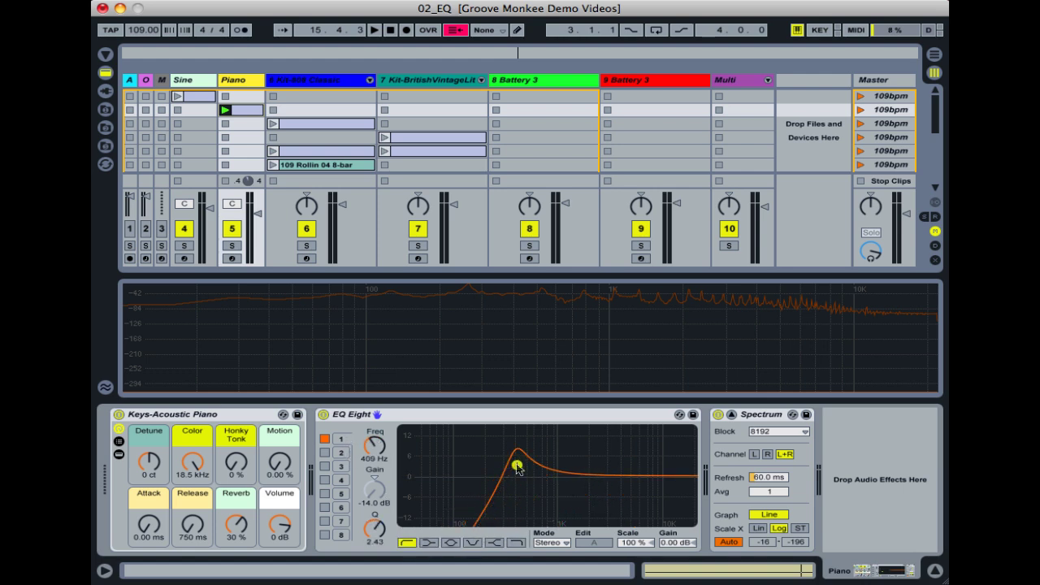
# - Enable band 2 as a high-cut filter at about 2.65 kHz with a Q of about 1.23, and play the piano clip
pyautogui.click(324, 453)
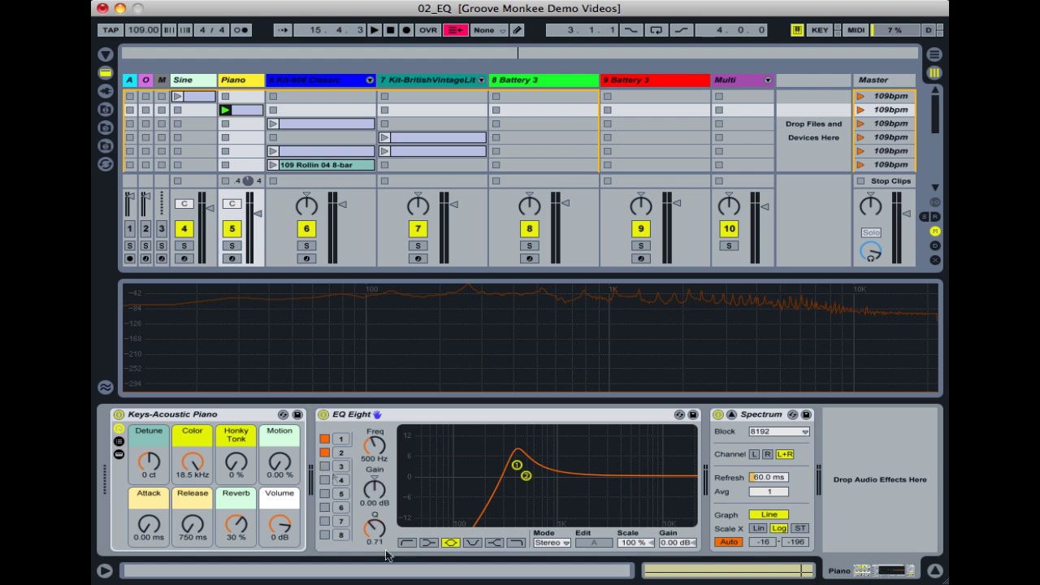
pyautogui.click(516, 543)
pyautogui.moveTo(526, 488); pyautogui.dragTo(599, 477)
pyautogui.press('space')
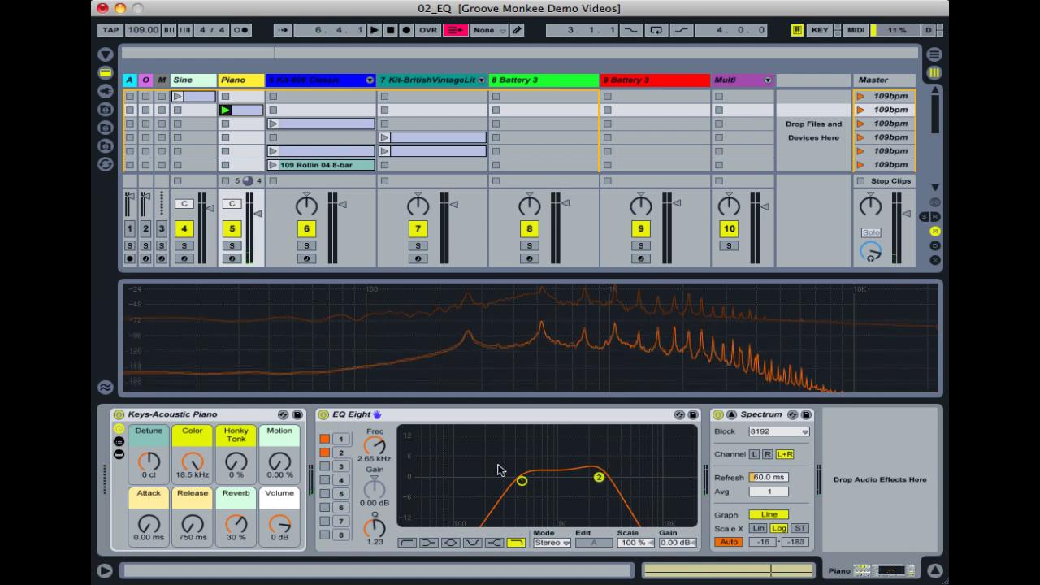